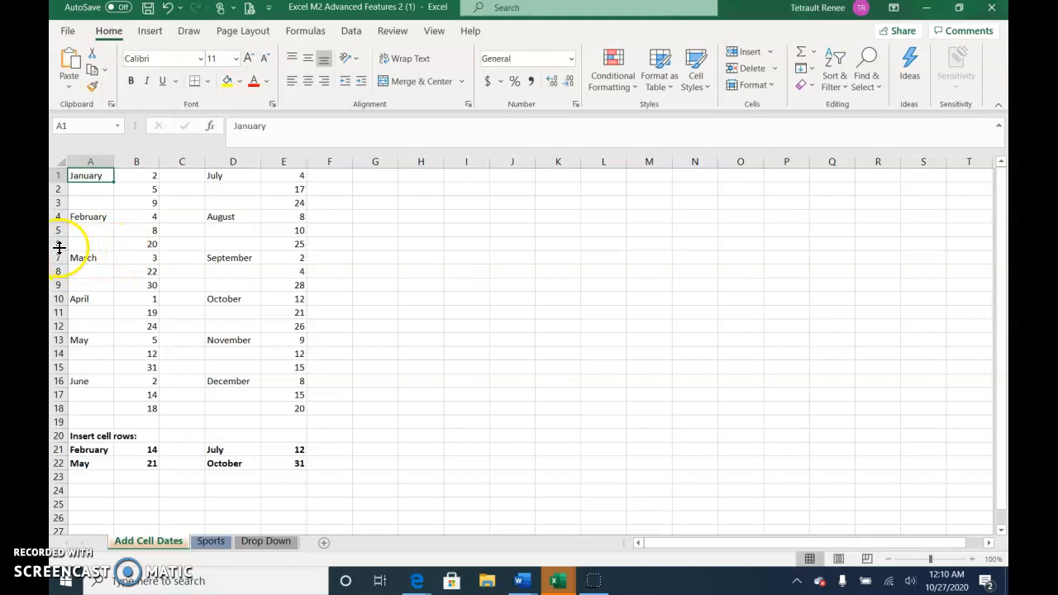
Insert an entire row above row 6 and enter 14 in cell B6 as a February date
left_click(58, 244)
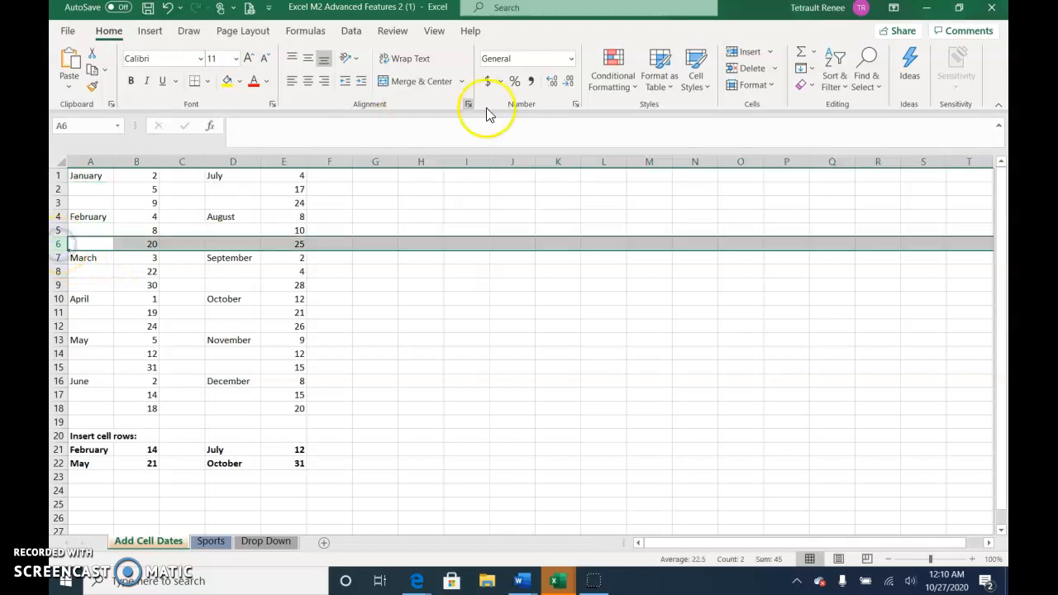
left_click(736, 52)
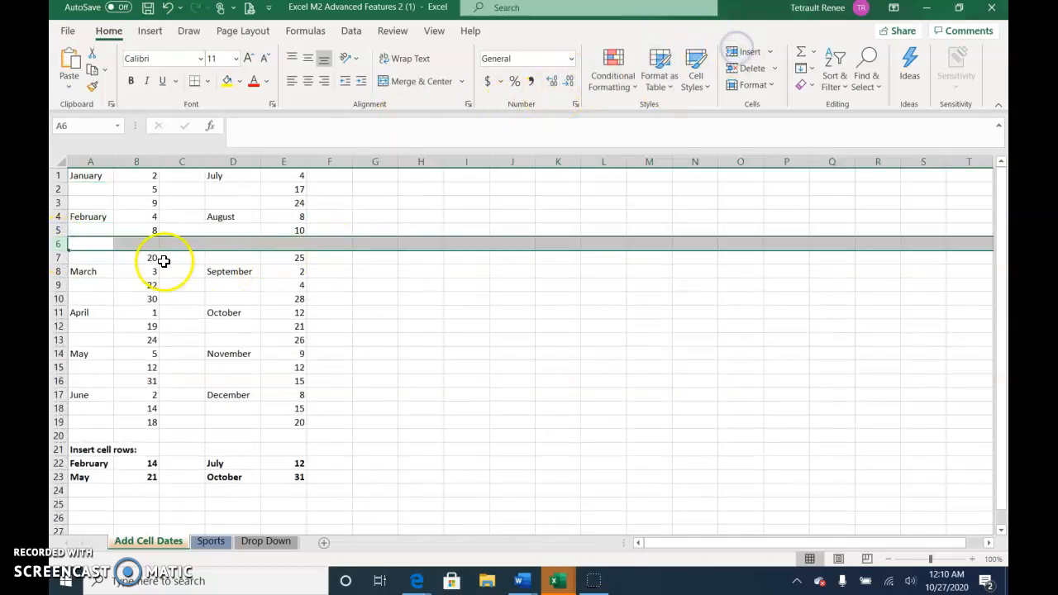
left_click(172, 256)
left_click(147, 241)
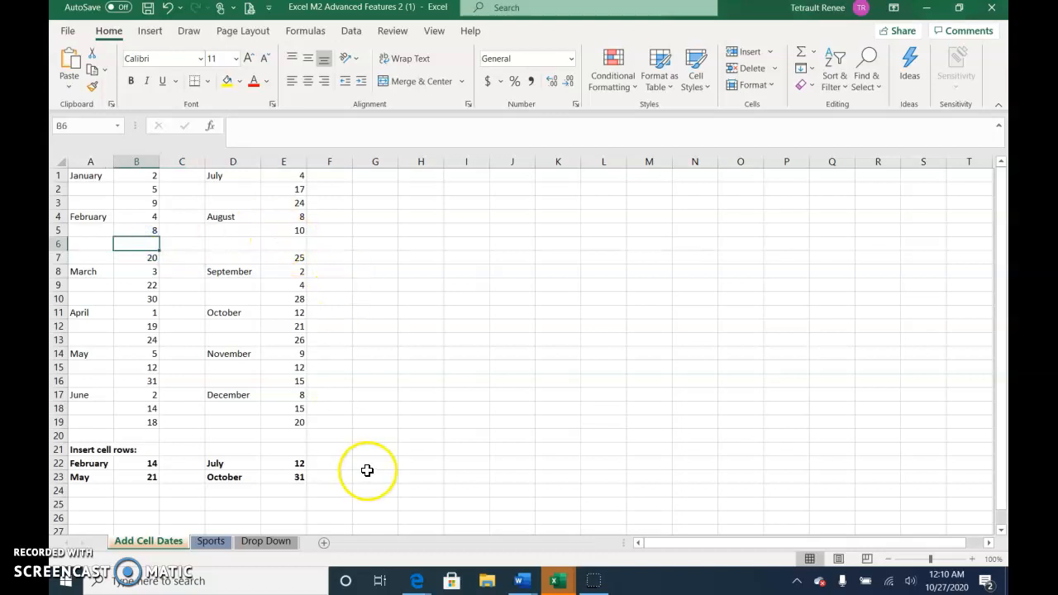
type("14")
key("Return")
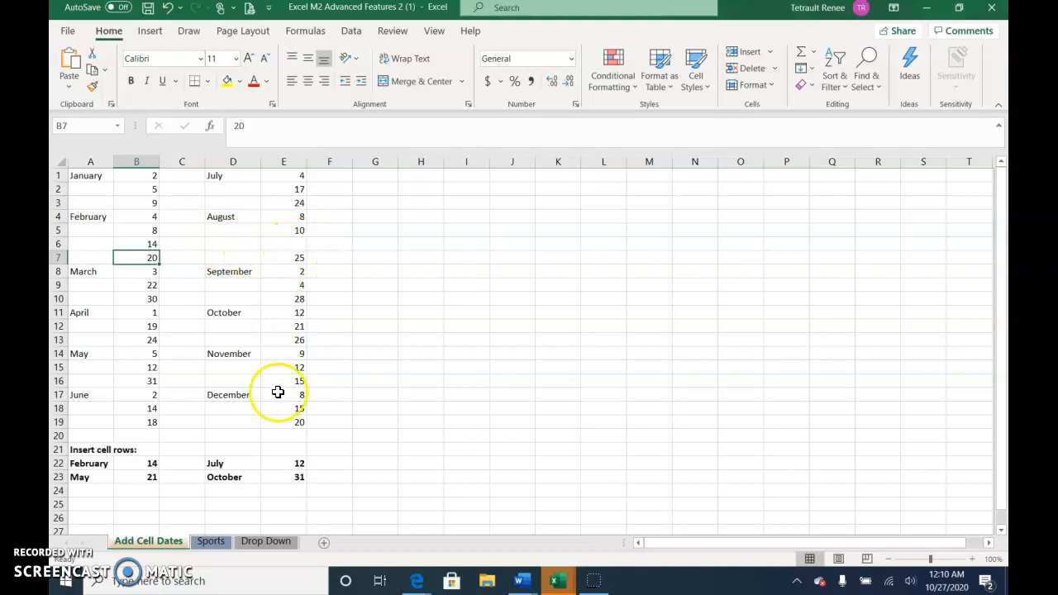
Undo the February date entry and the insertion of the entire row
left_click(167, 7)
left_click(167, 7)
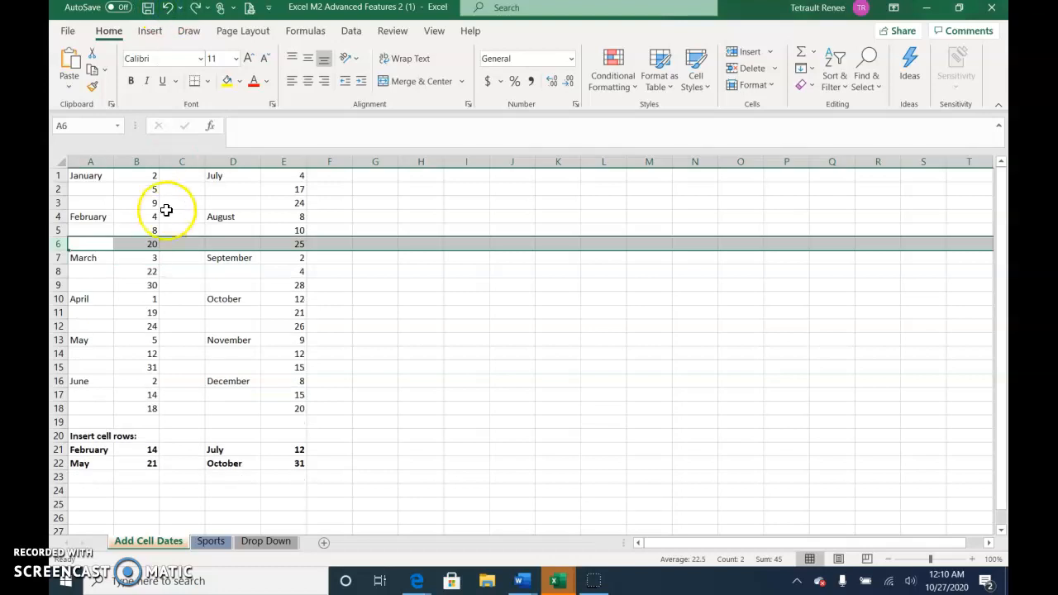
left_click(153, 233)
Insert blank cells at A6:B6 only and enter 14 in B6 as the additional February date
left_click_drag(91, 246, 124, 249)
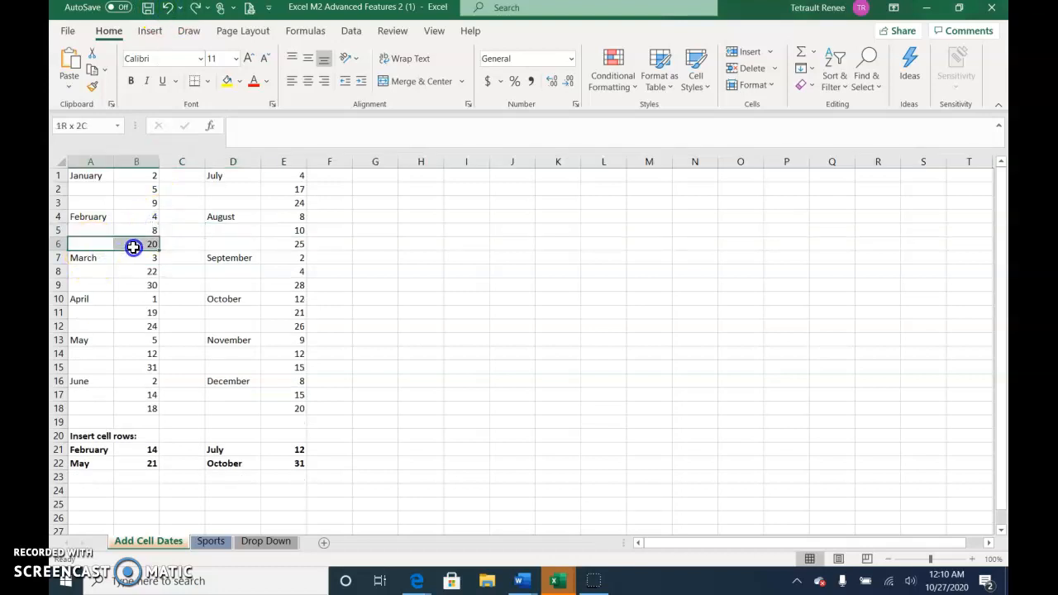
left_click(744, 52)
left_click(145, 244)
type("14")
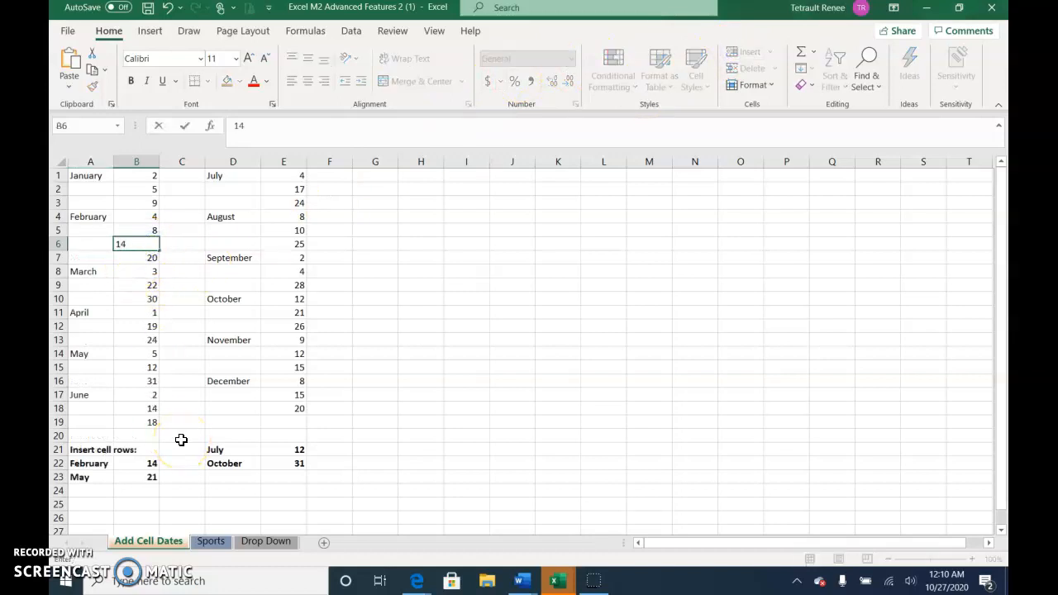
key("Return")
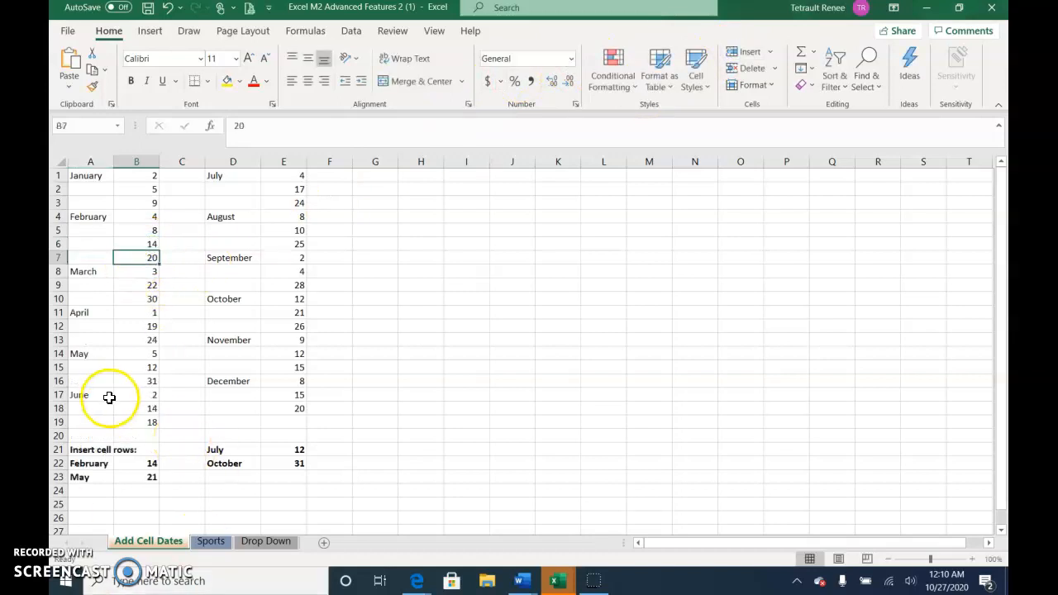
Insert blank cells at A16:B16 and enter 21 in B16 as the additional May date
left_click_drag(83, 380, 124, 380)
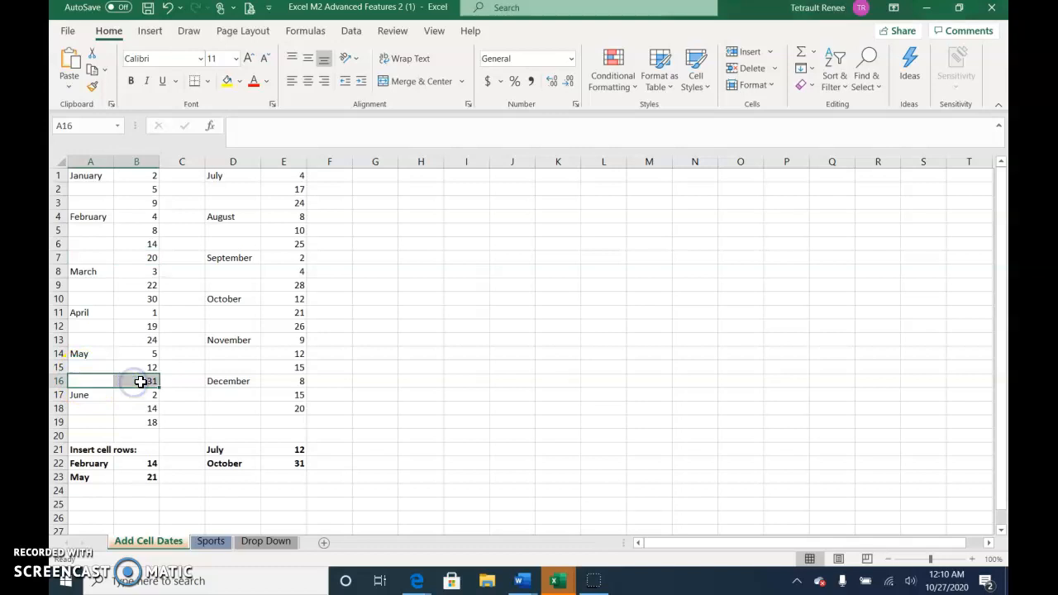
left_click(744, 52)
left_click(136, 383)
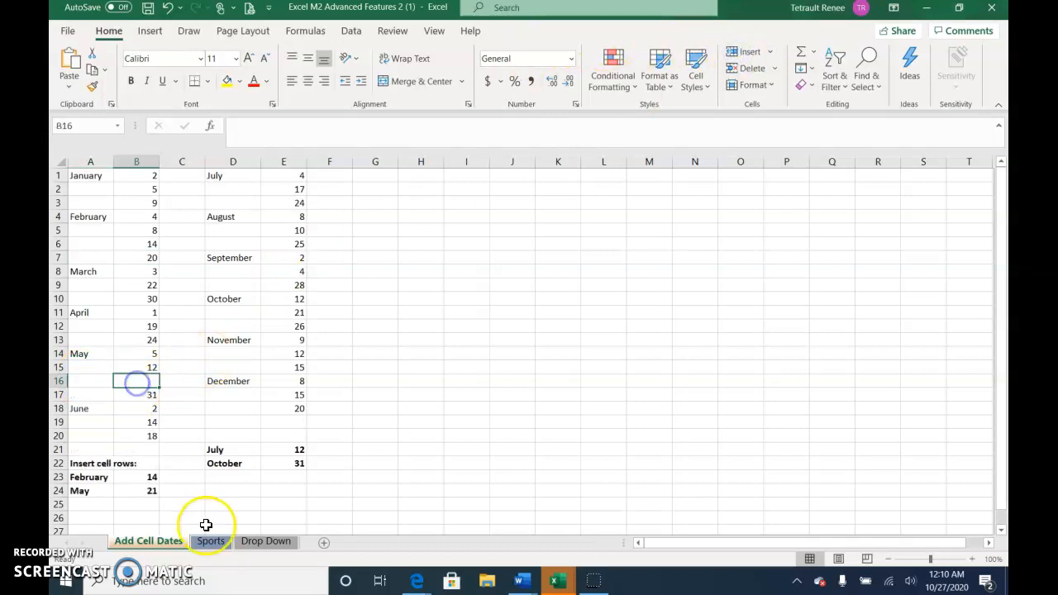
type("1")
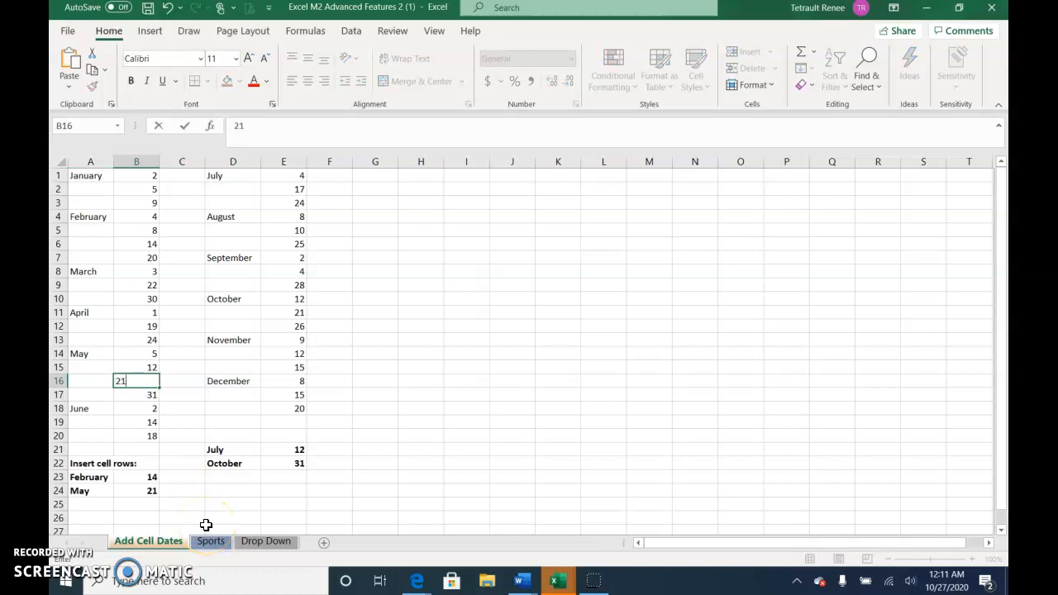
key("Return")
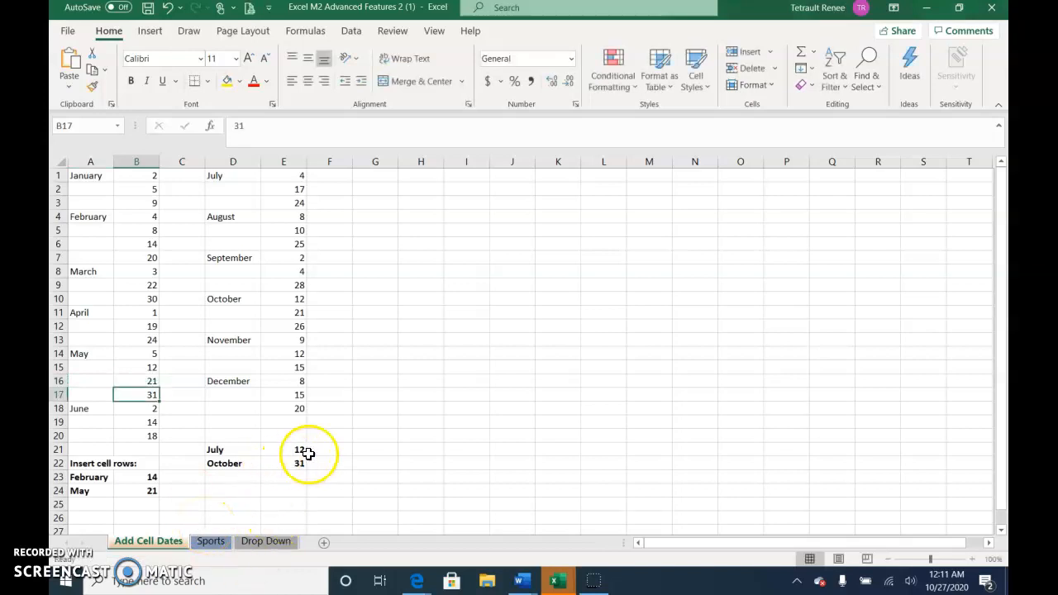
Insert blank cells at D2:E2 and enter 12 in E2 as the additional July date
left_click_drag(235, 187, 286, 192)
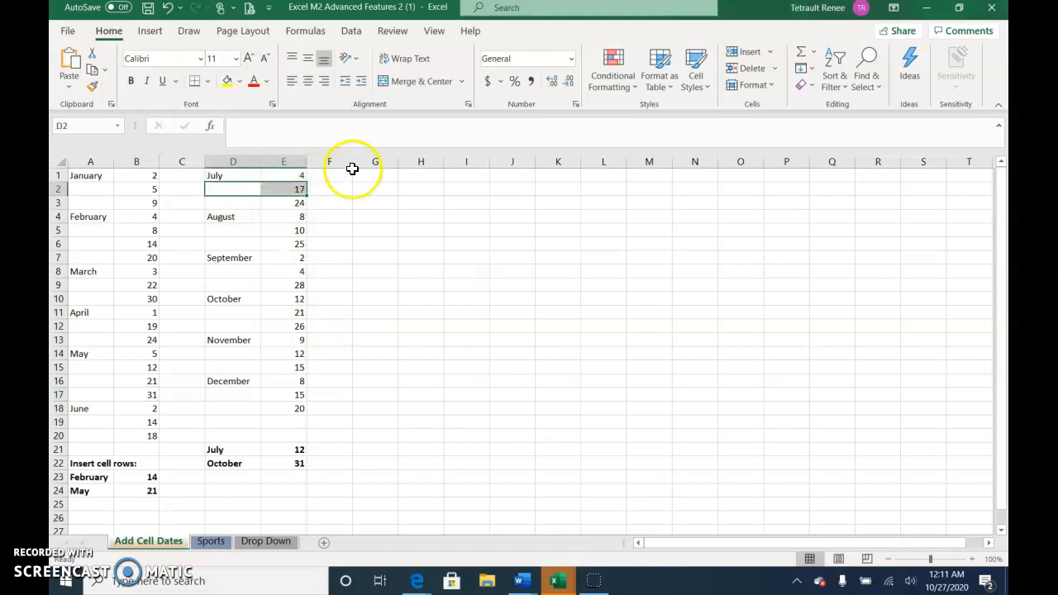
left_click(750, 54)
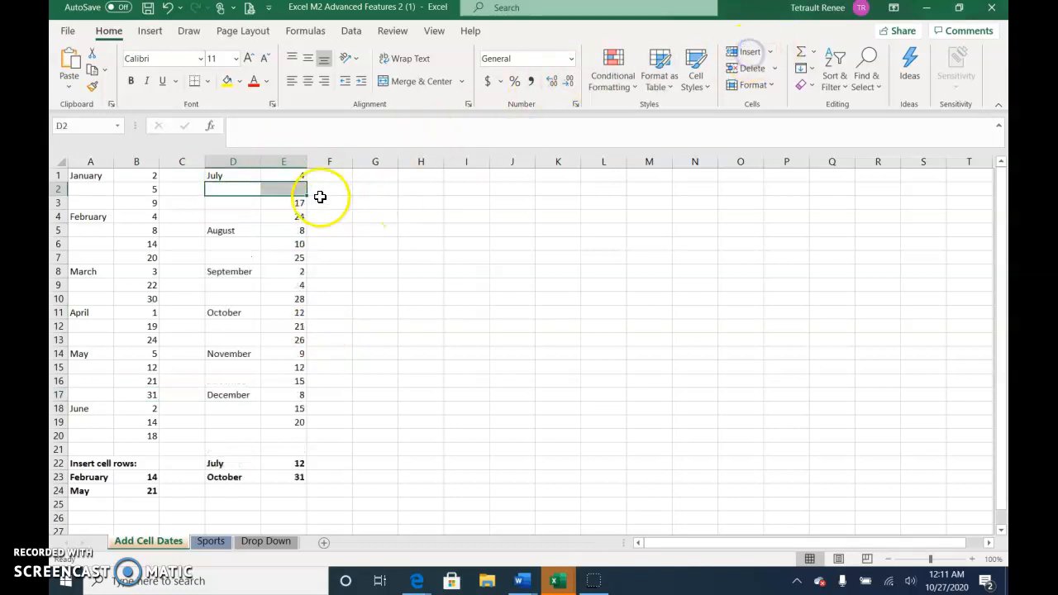
left_click(291, 188)
type("12")
key("Return")
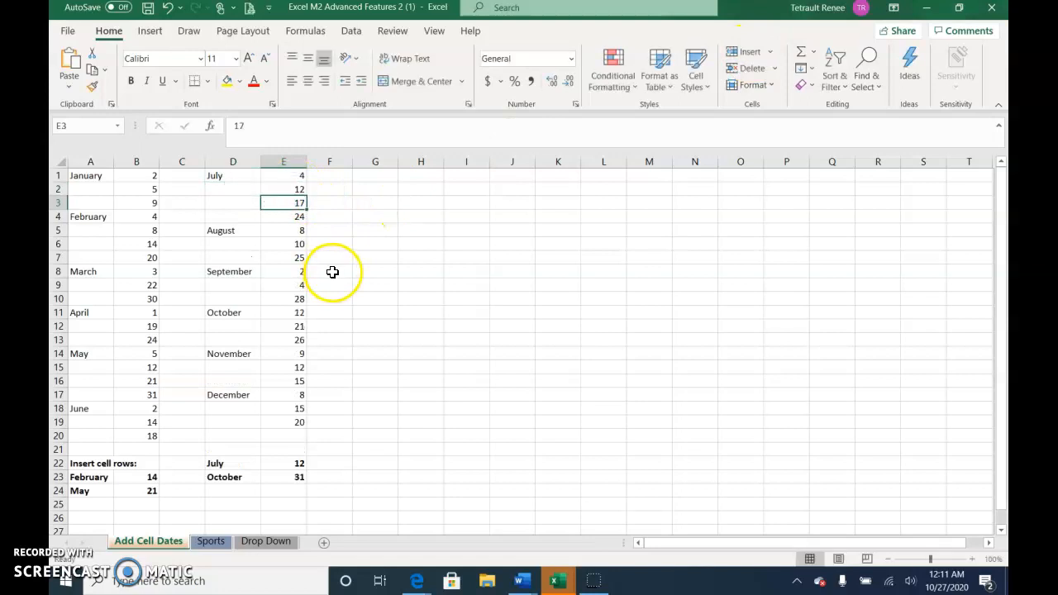
Insert blank cells at D14:E14 above November and enter 31 in E14 for October
left_click_drag(227, 354, 285, 354)
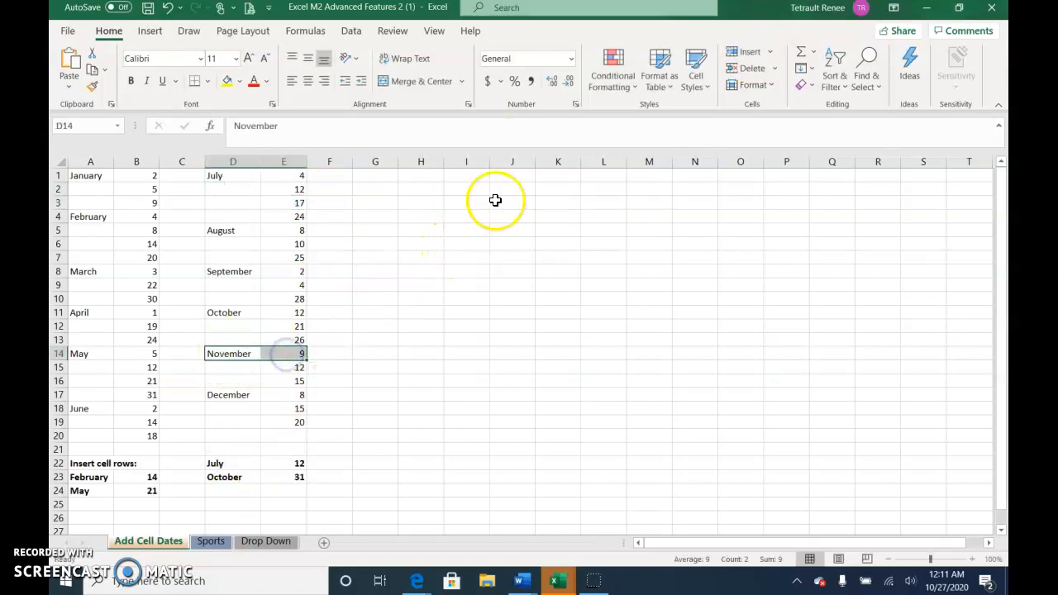
left_click(756, 58)
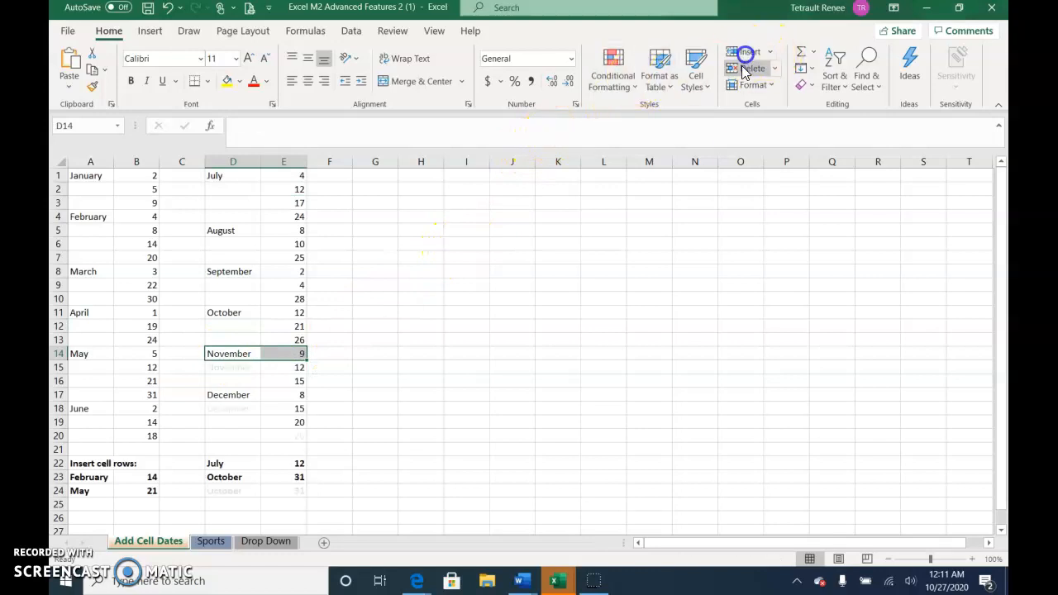
key("Right")
type("31")
key("Return")
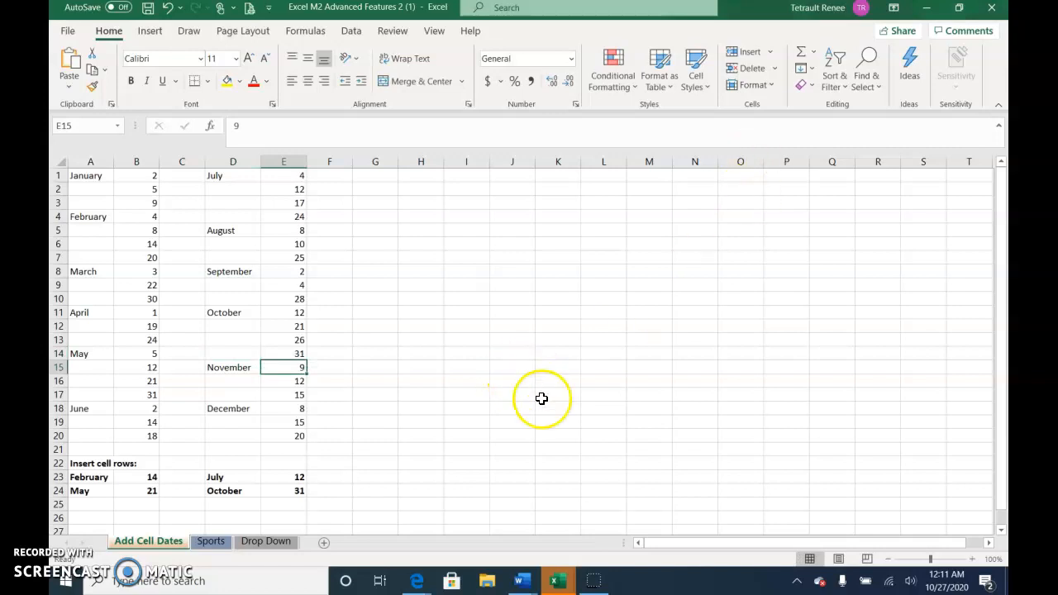
Undo the October date entry and the cell insertion at D14:E14
left_click(168, 8)
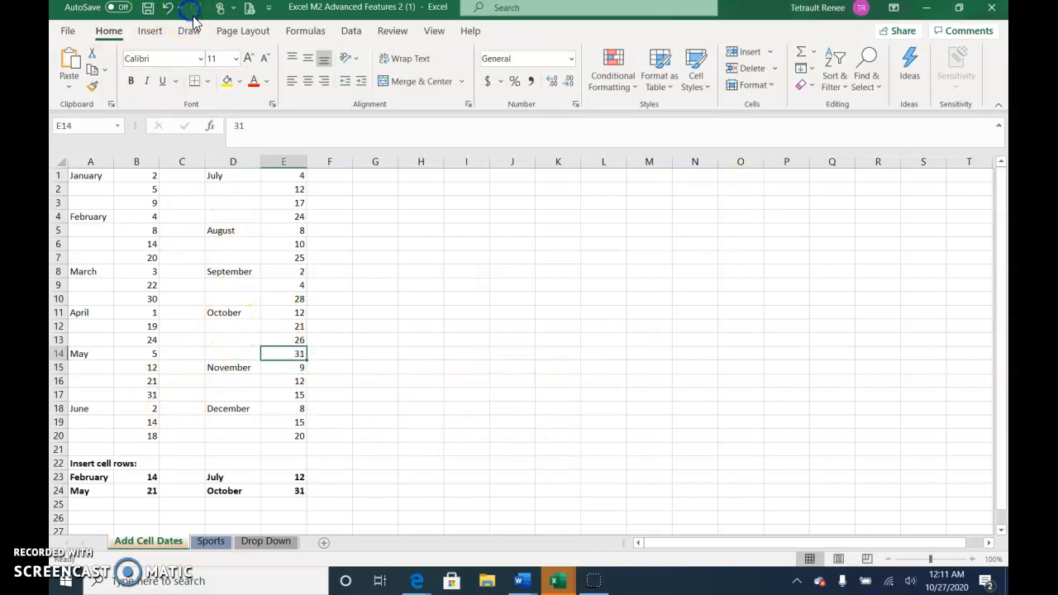
left_click(167, 9)
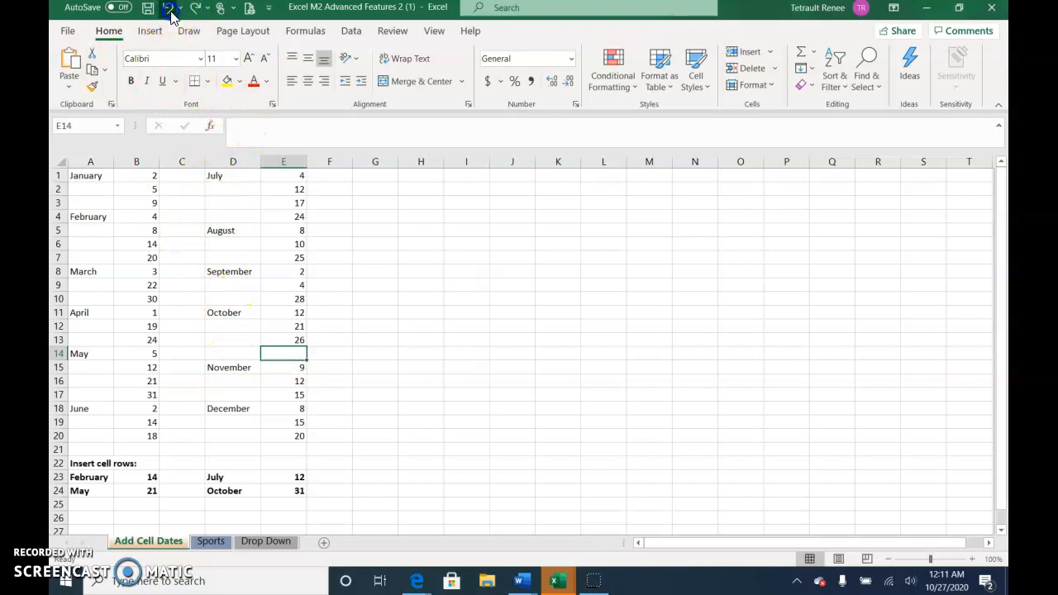
left_click(170, 11)
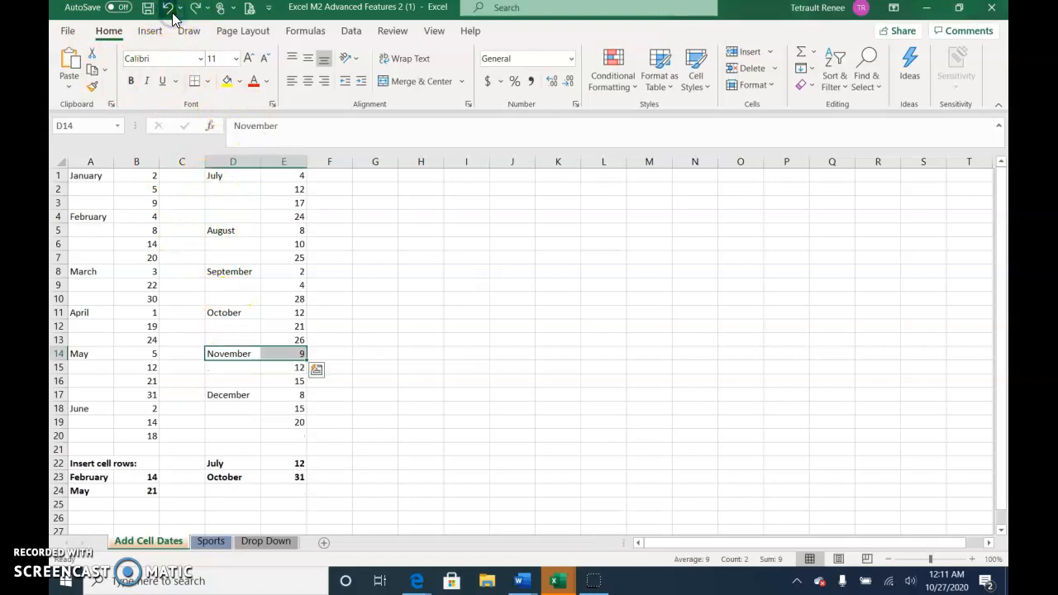
Insert cells at D14:E14 with the Shift cells down option and enter 31 in E14 as October's additional date
right_click(237, 356)
left_click(279, 277)
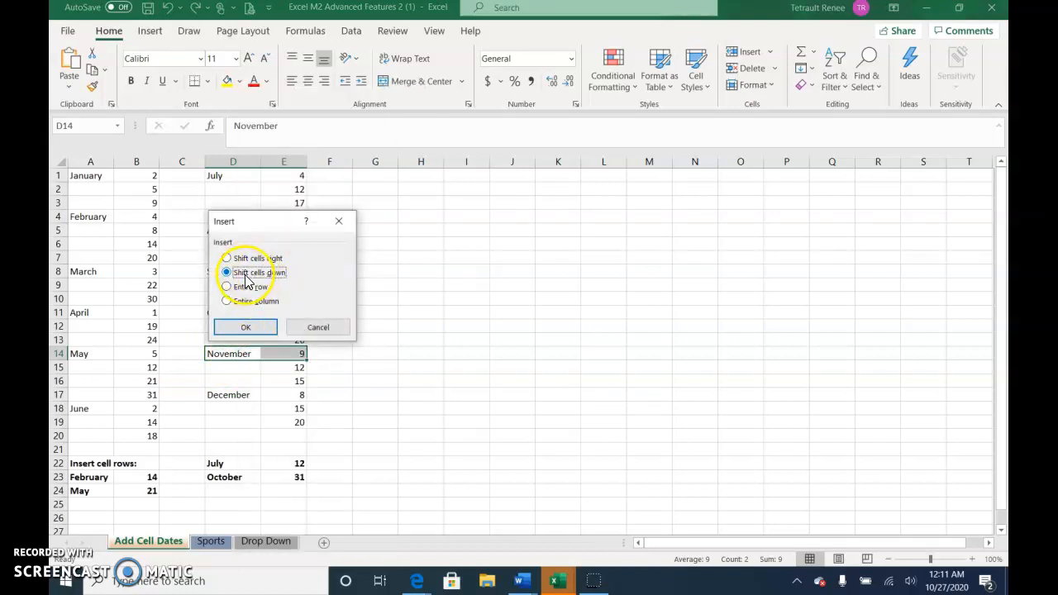
left_click(251, 328)
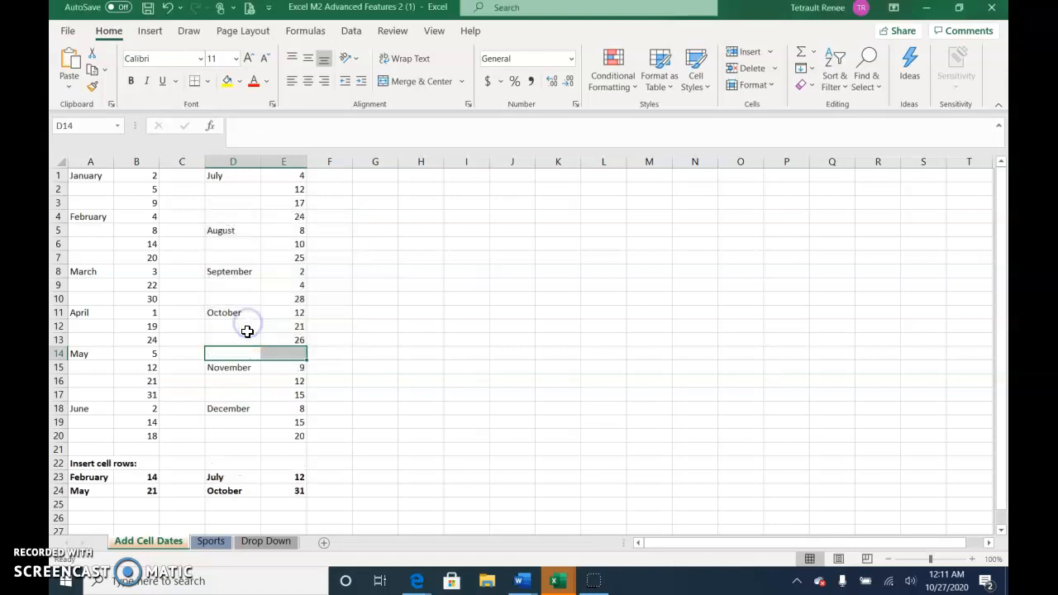
left_click(289, 354)
type("31")
key("Return")
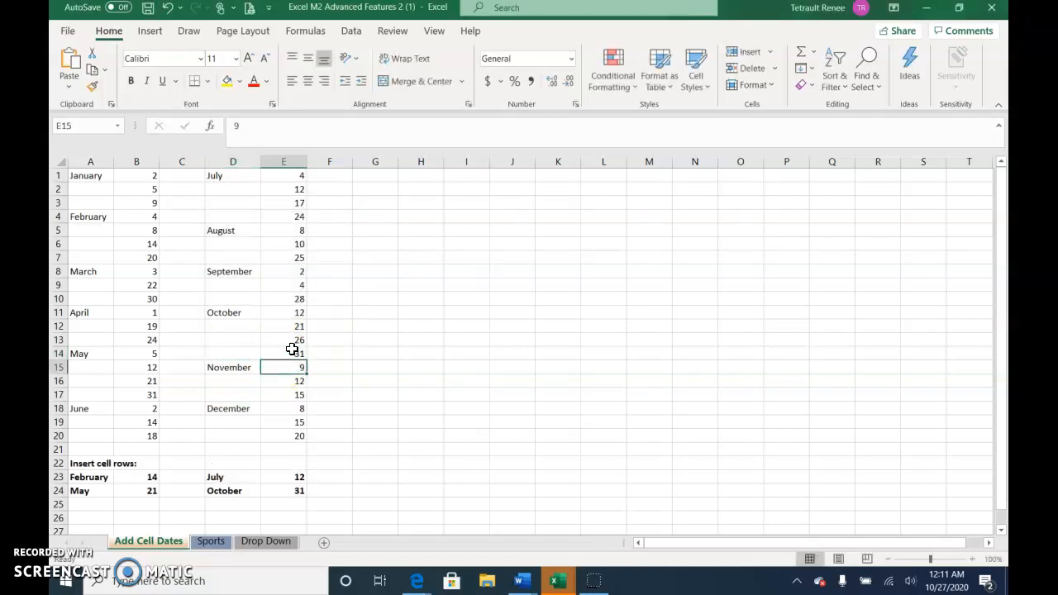
Examine the name list and the Sport column on the Sports sheet
left_click(218, 547)
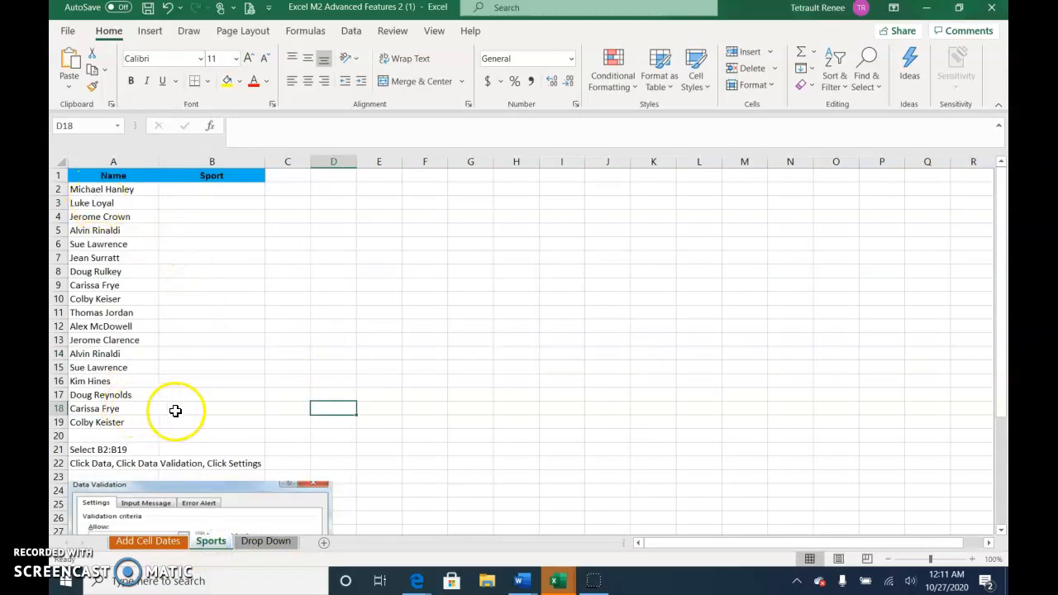
left_click(217, 313)
left_click(194, 246)
left_click(213, 212)
left_click(221, 281)
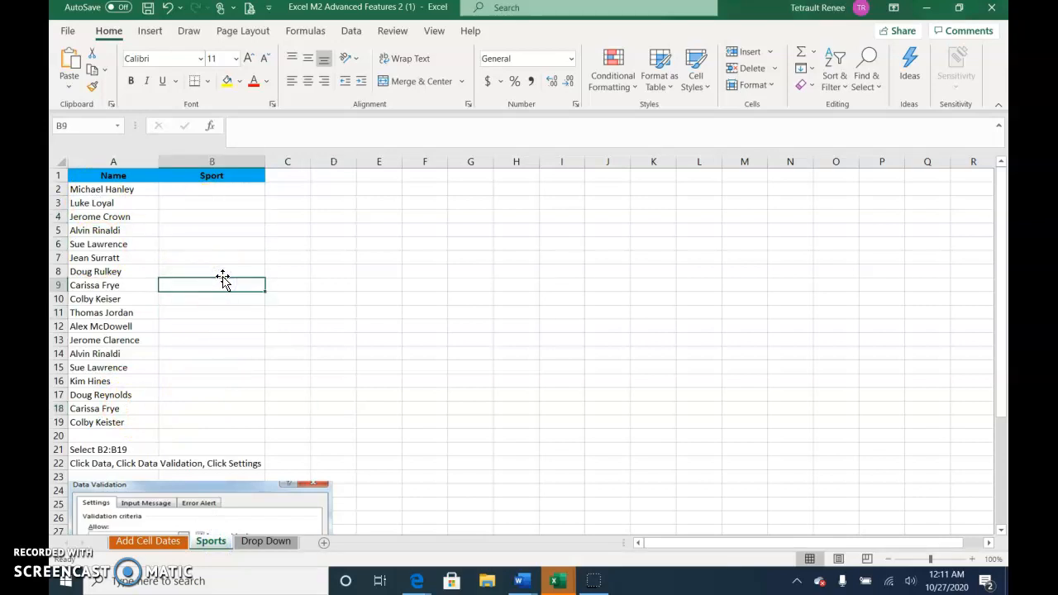
left_click(230, 254)
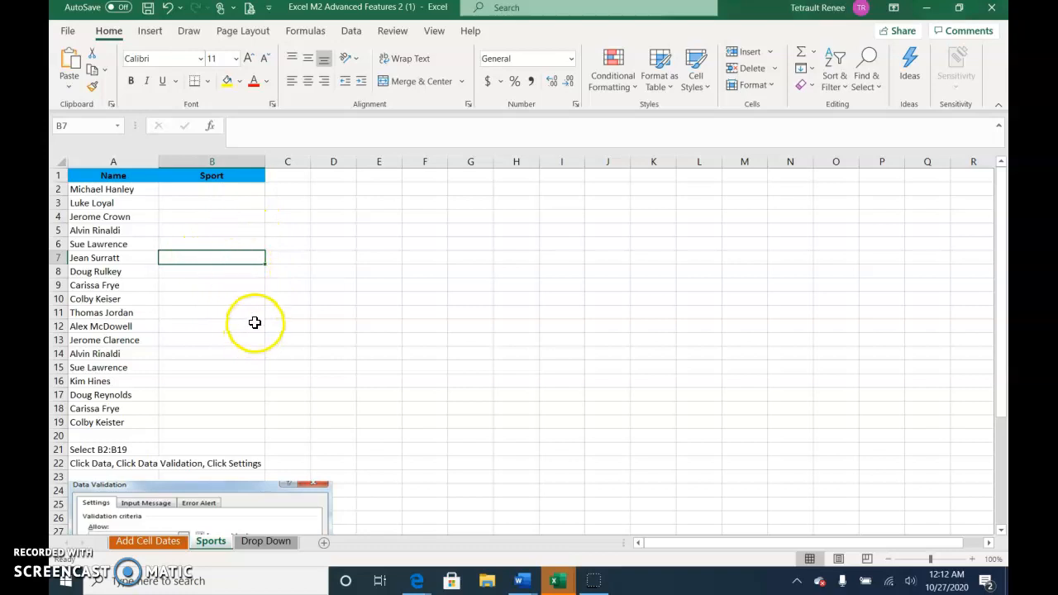
Add Tennis in cell A6 at the end of the sports list on the Drop Down sheet
left_click(263, 541)
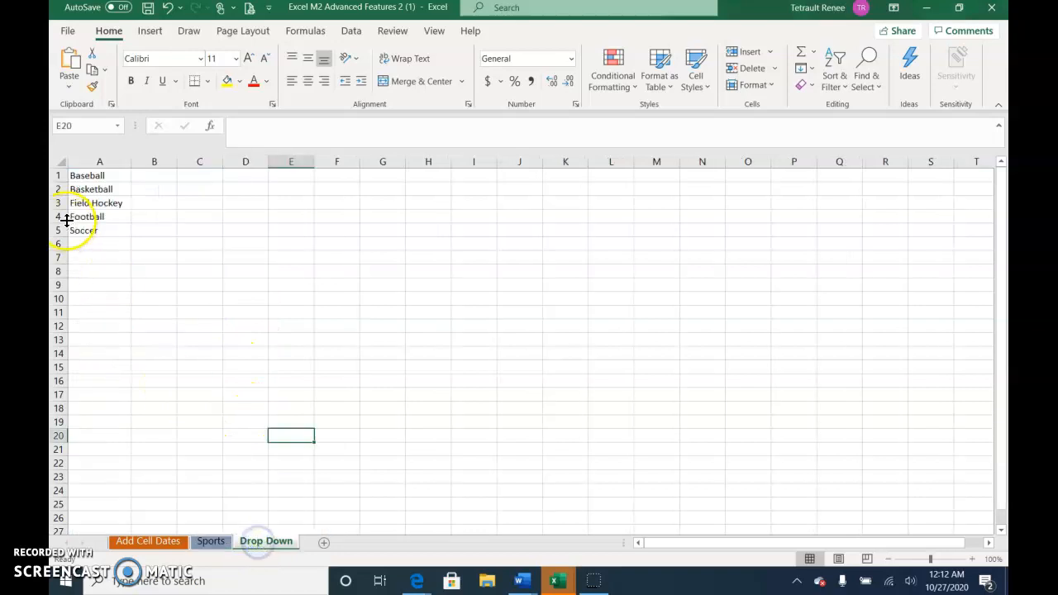
left_click(96, 242)
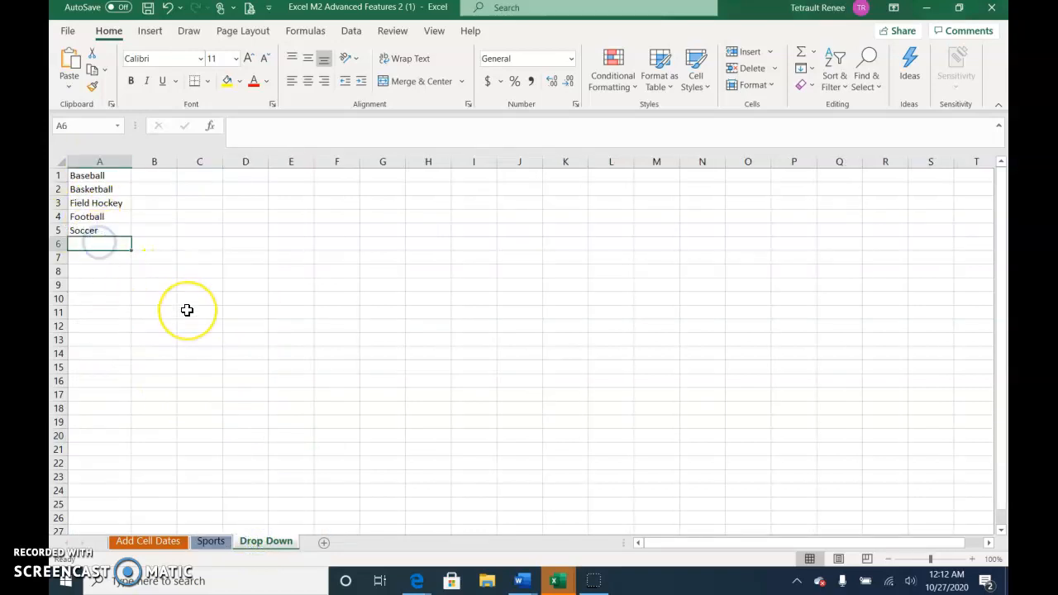
type("Tennis")
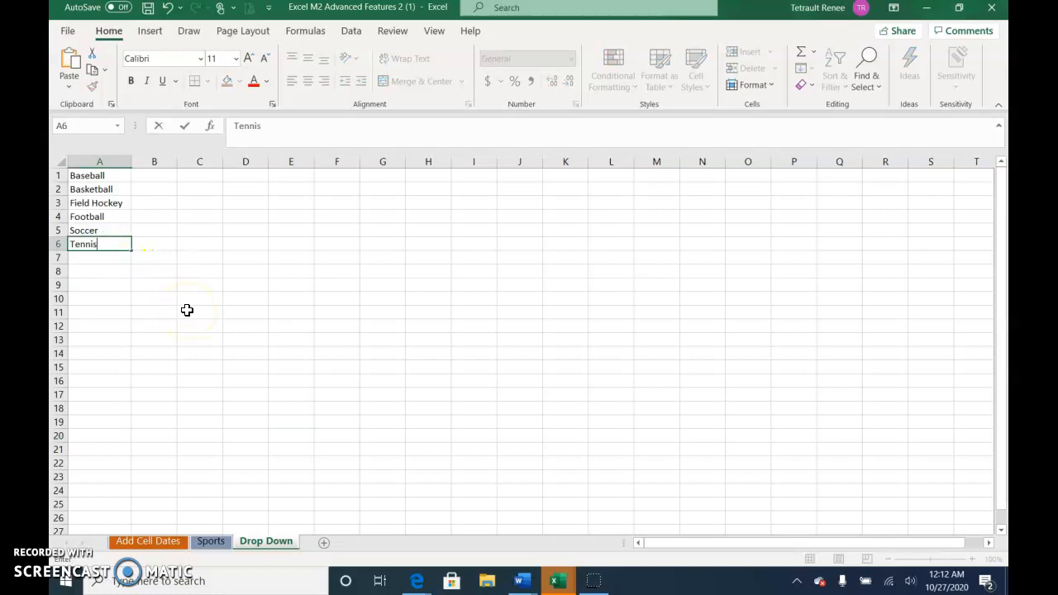
key("Return")
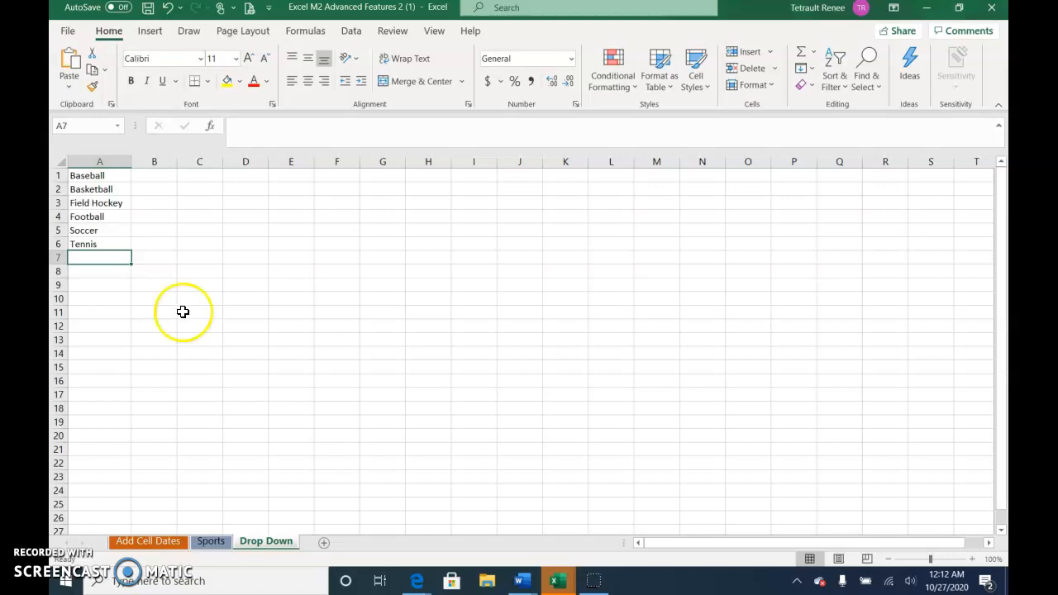
On the Sports sheet, start a Data Validation rule for B2:B19 that allows a List
left_click(209, 542)
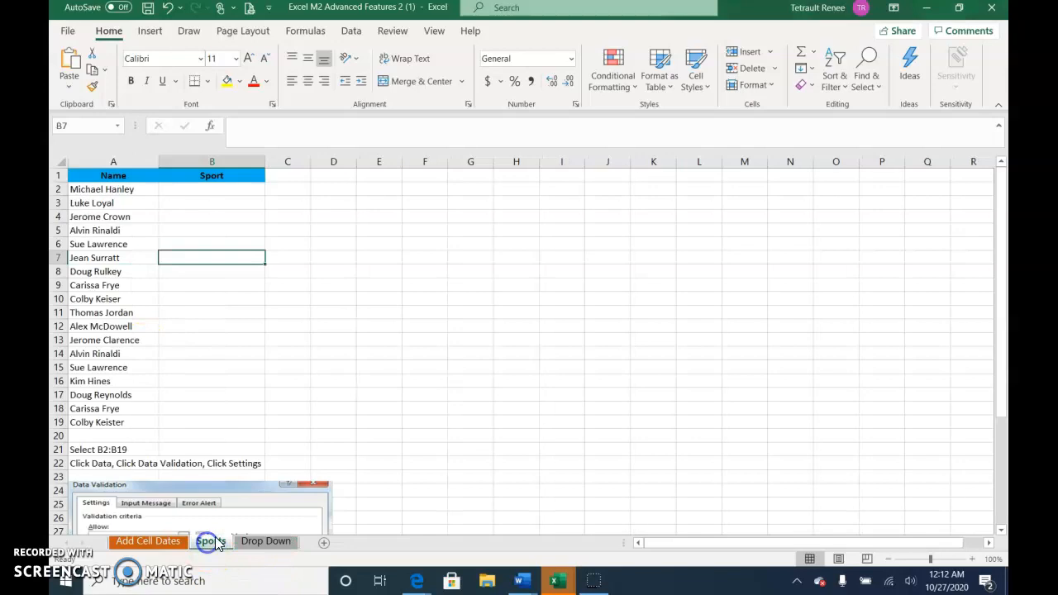
left_click_drag(201, 188, 191, 421)
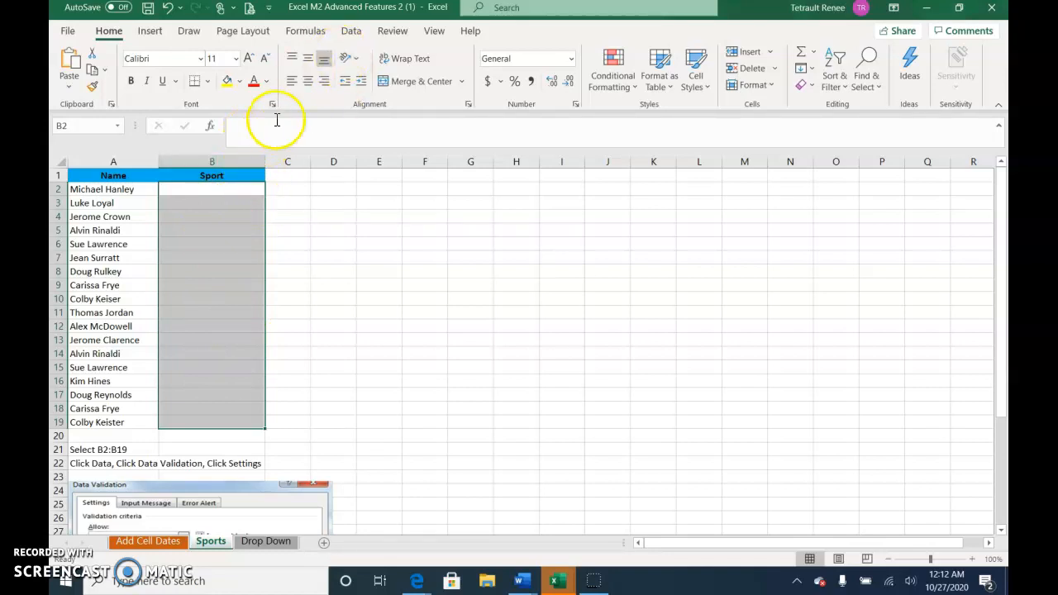
left_click(352, 33)
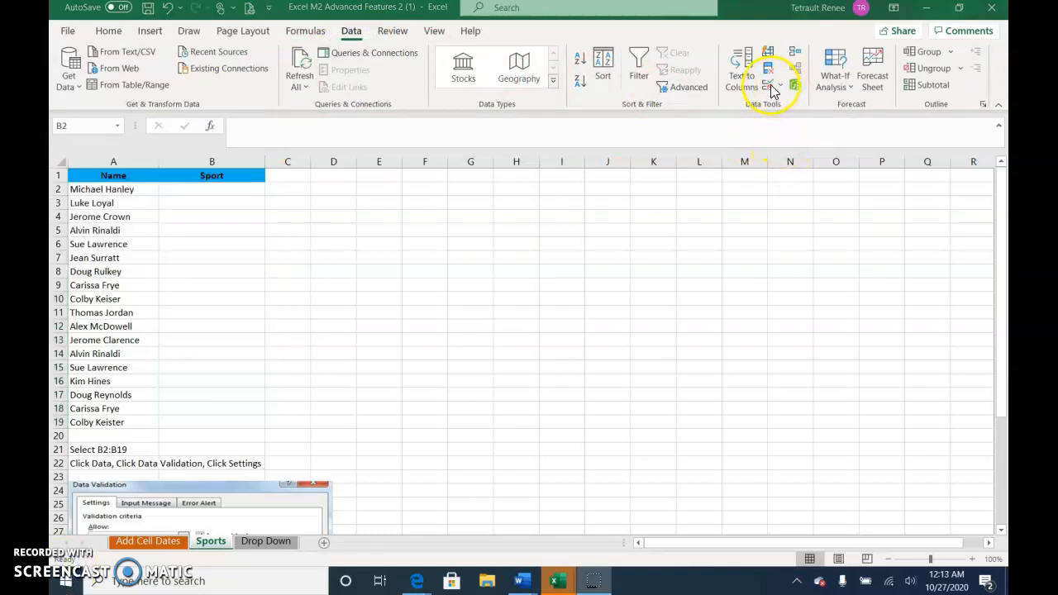
left_click(770, 86)
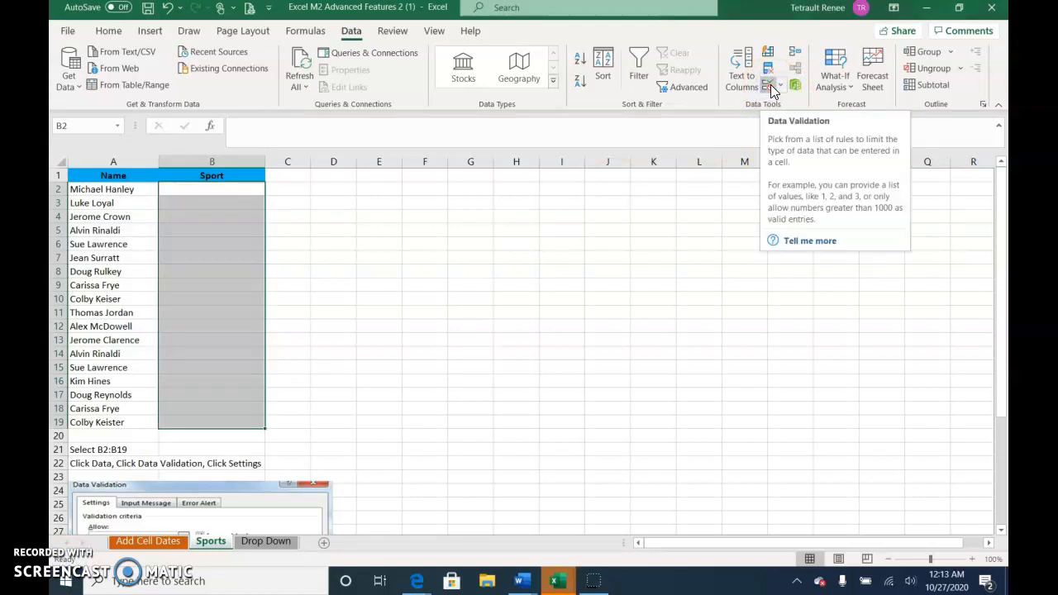
left_click(780, 86)
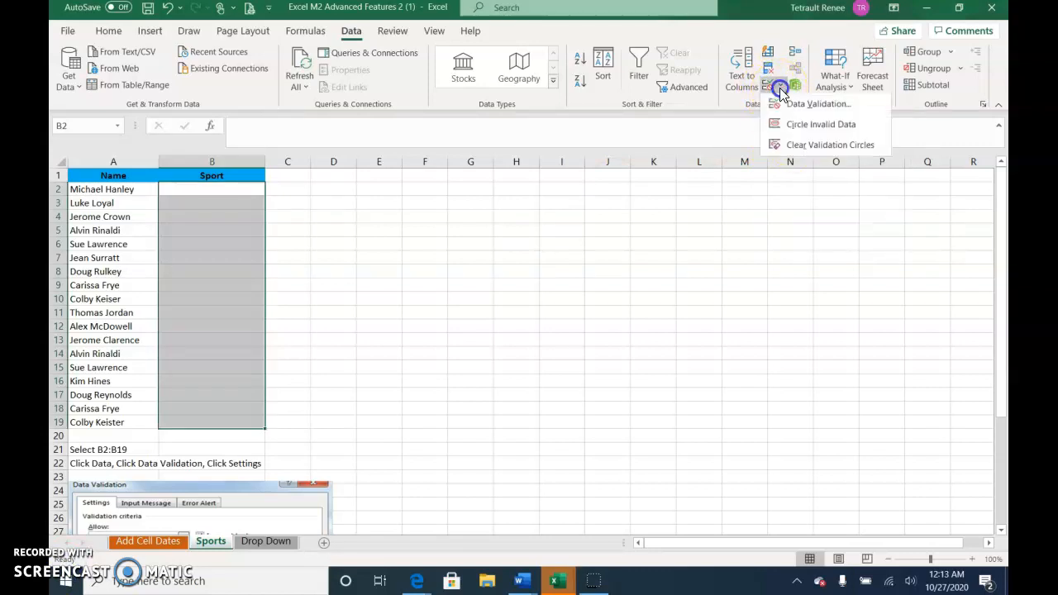
left_click(786, 107)
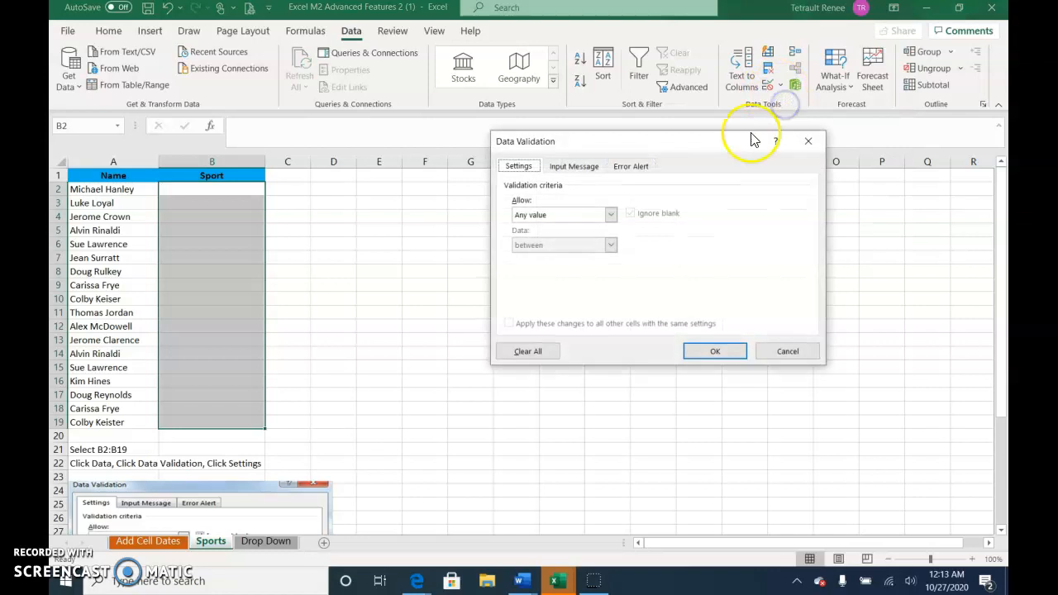
left_click(610, 215)
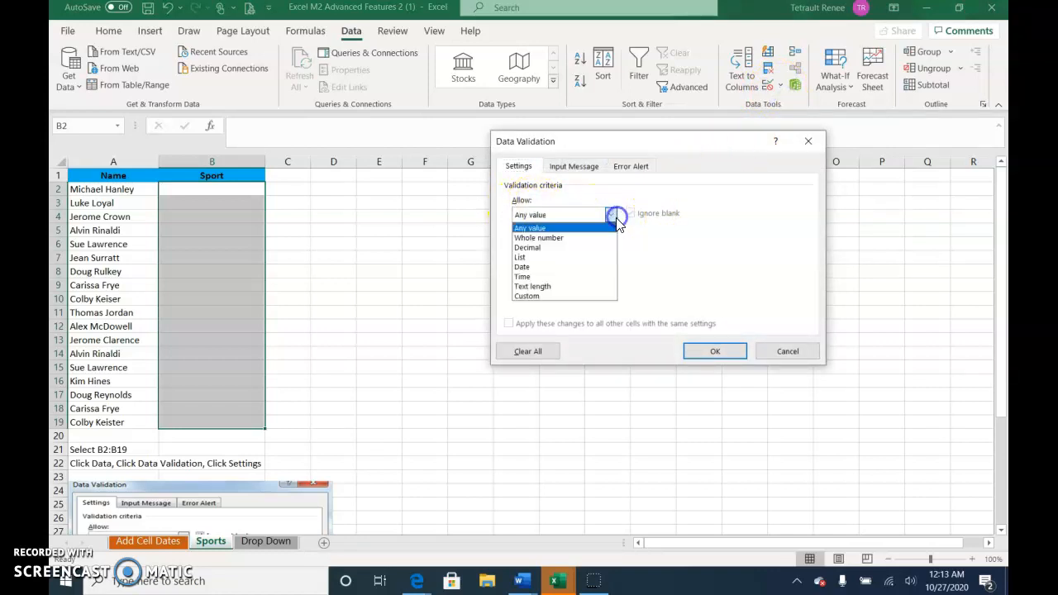
left_click(529, 263)
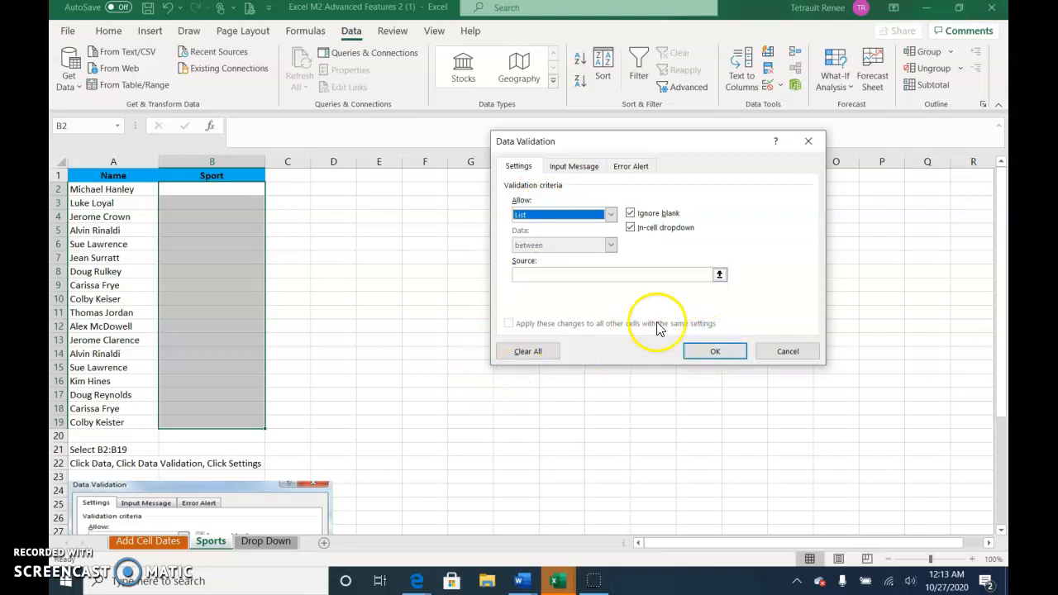
Use cells A1:A6 on the Drop Down sheet as the validation list's source and apply the rule
left_click(720, 278)
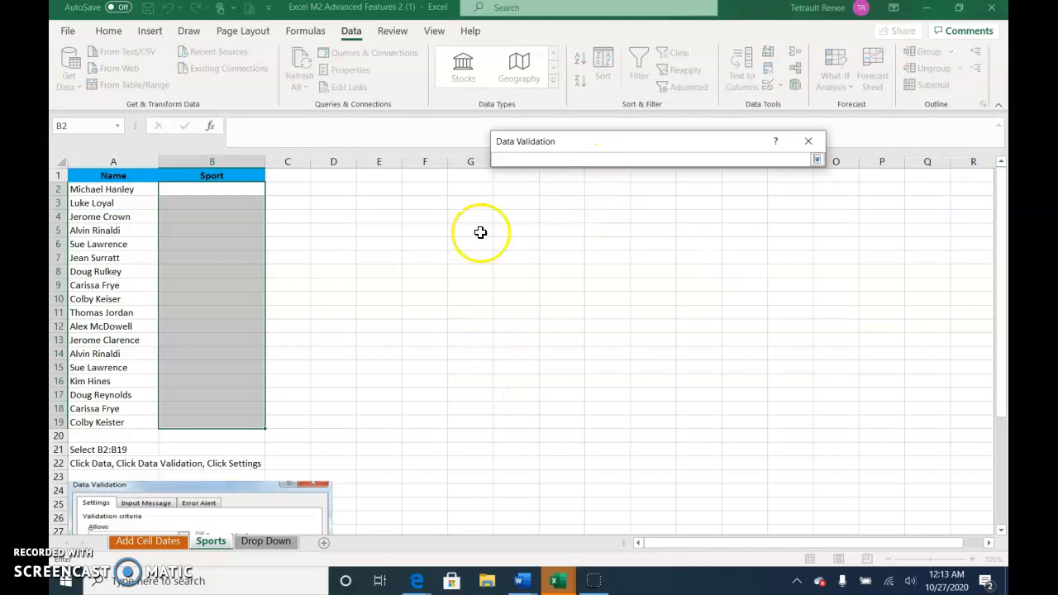
left_click(274, 545)
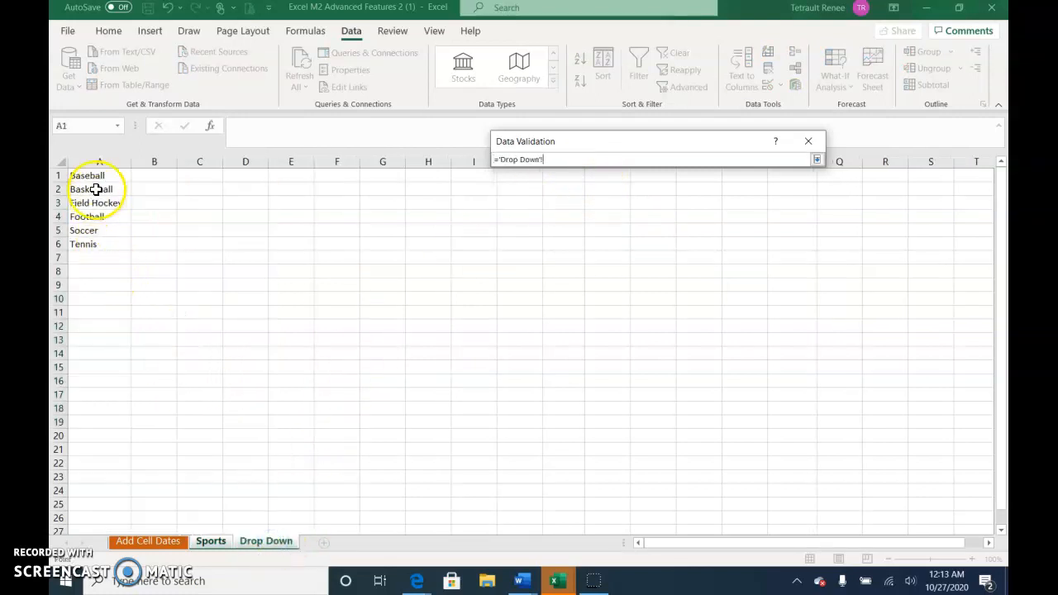
left_click_drag(99, 178, 108, 244)
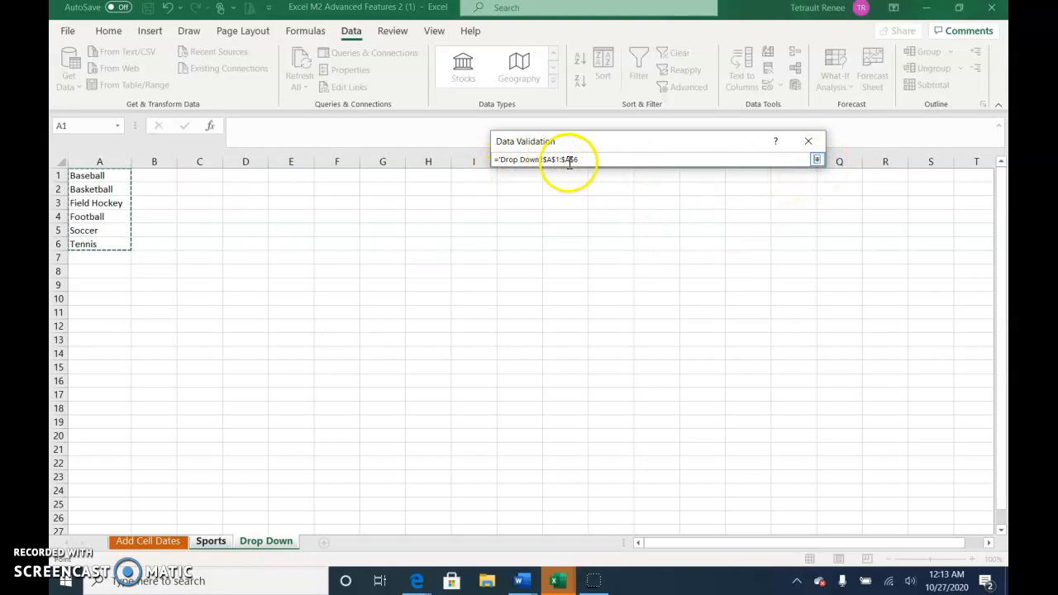
left_click(817, 160)
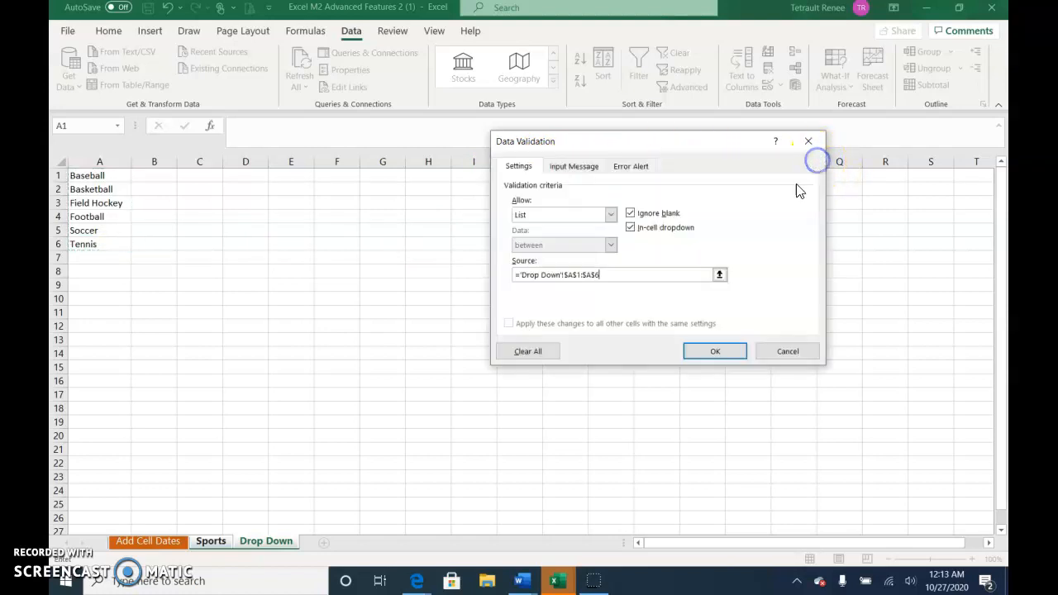
left_click(715, 352)
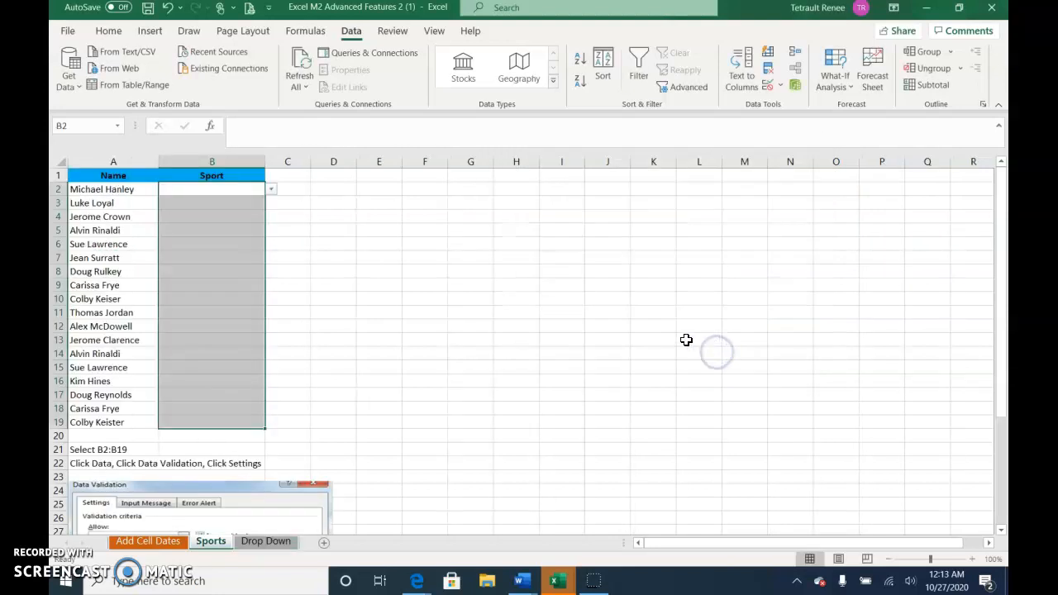
Choose Soccer in B2, Field Hockey in B3 and Basketball in B4 from the in-cell sports lists
left_click(244, 190)
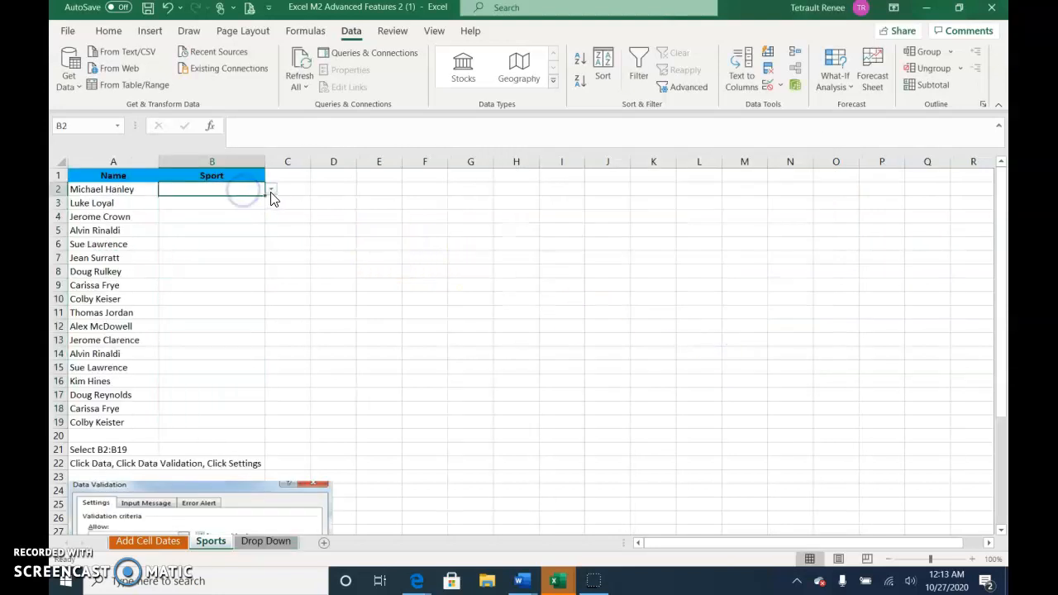
left_click(271, 193)
left_click(218, 239)
left_click(252, 206)
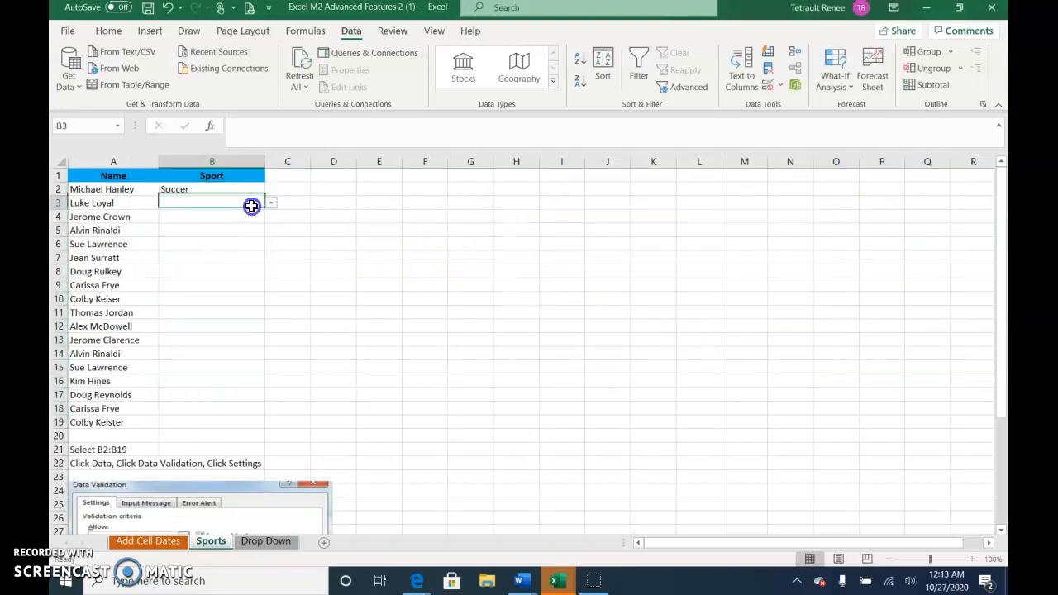
left_click(271, 203)
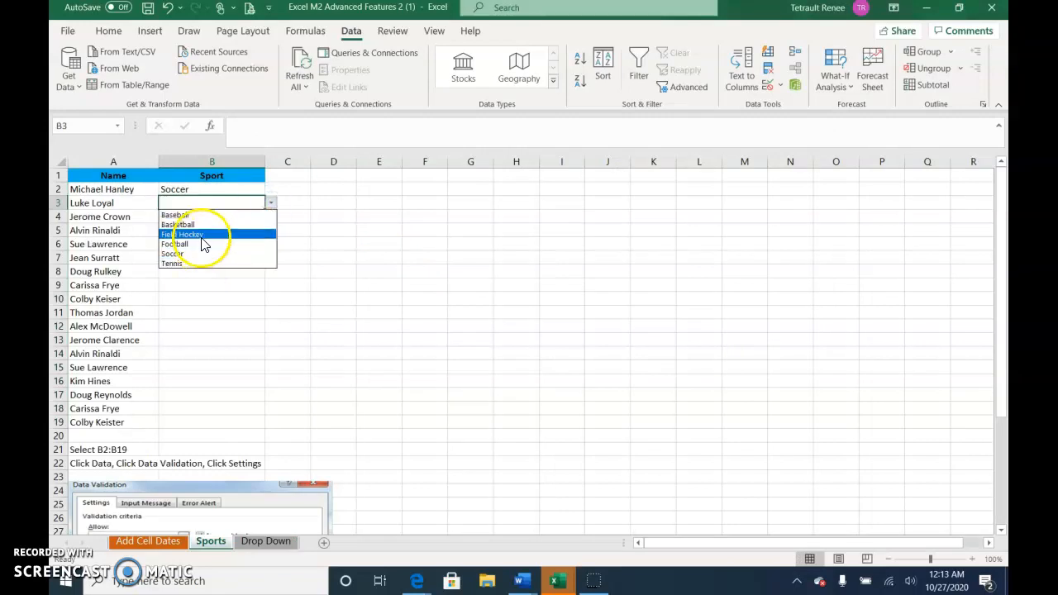
left_click(202, 237)
left_click(247, 218)
left_click(271, 218)
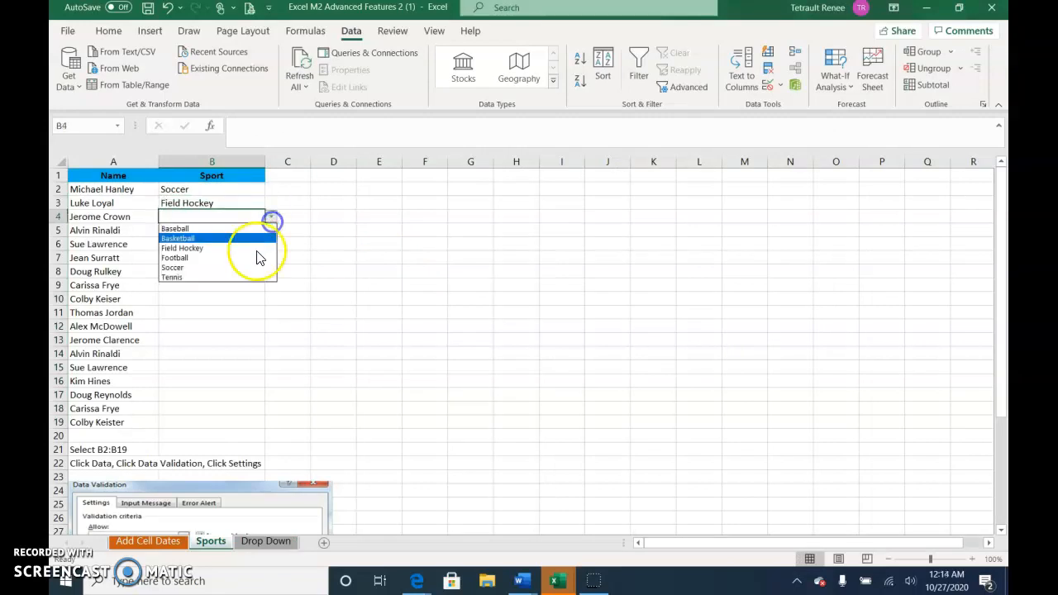
left_click(202, 240)
Choose Football in B8 and Basketball in B17 from the in-cell sports lists
left_click(260, 268)
left_click(270, 271)
left_click(206, 315)
left_click(225, 395)
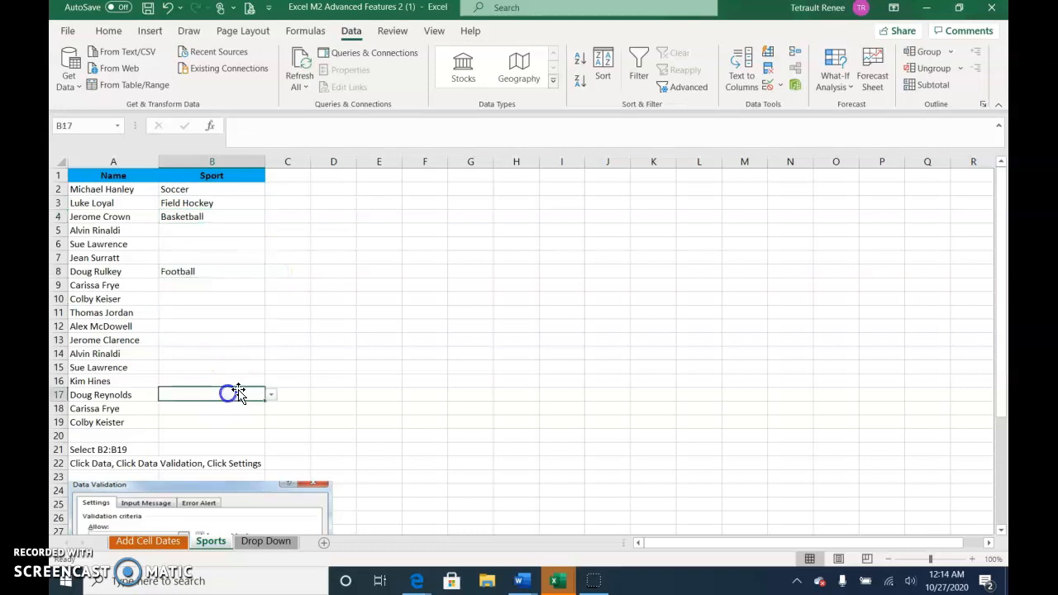
left_click(270, 395)
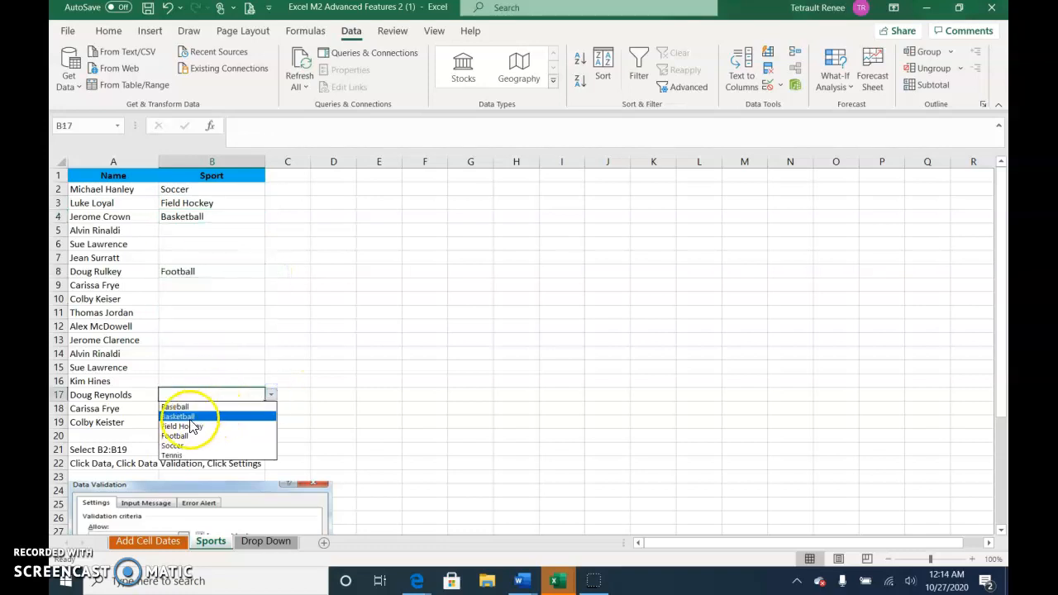
left_click(190, 418)
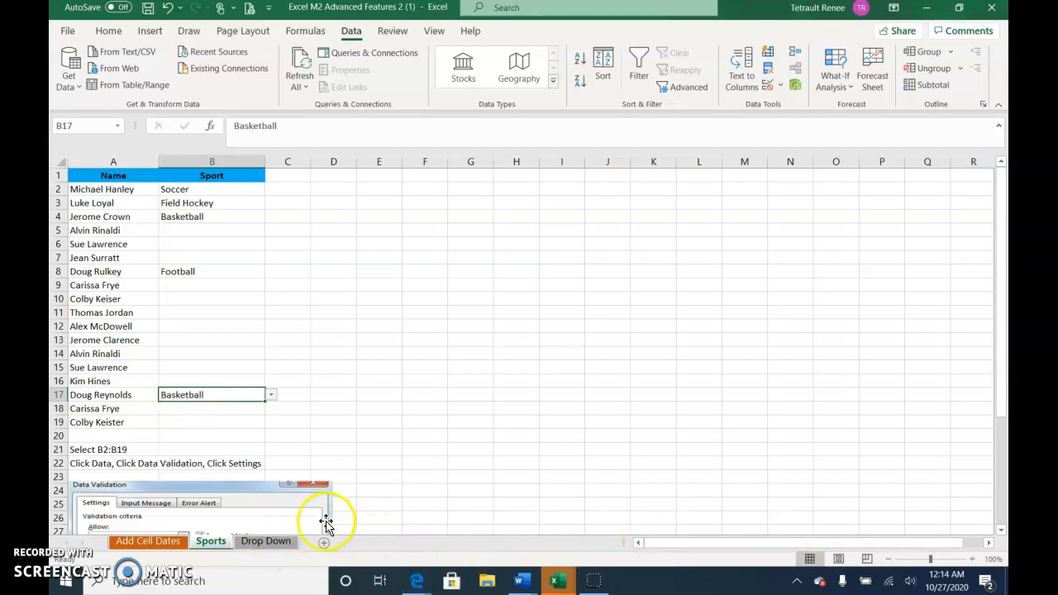
left_click(179, 255)
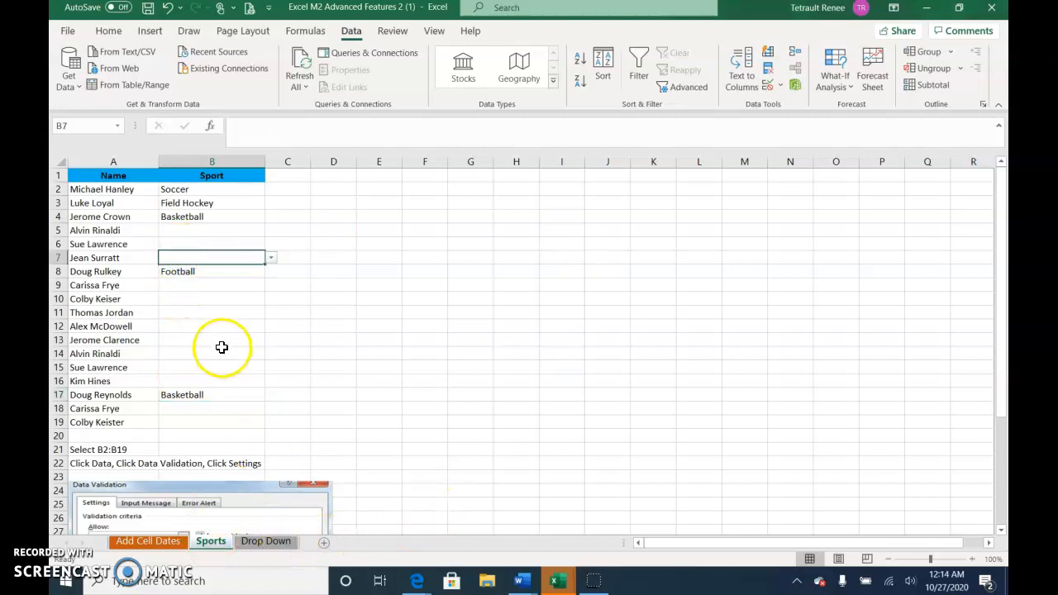